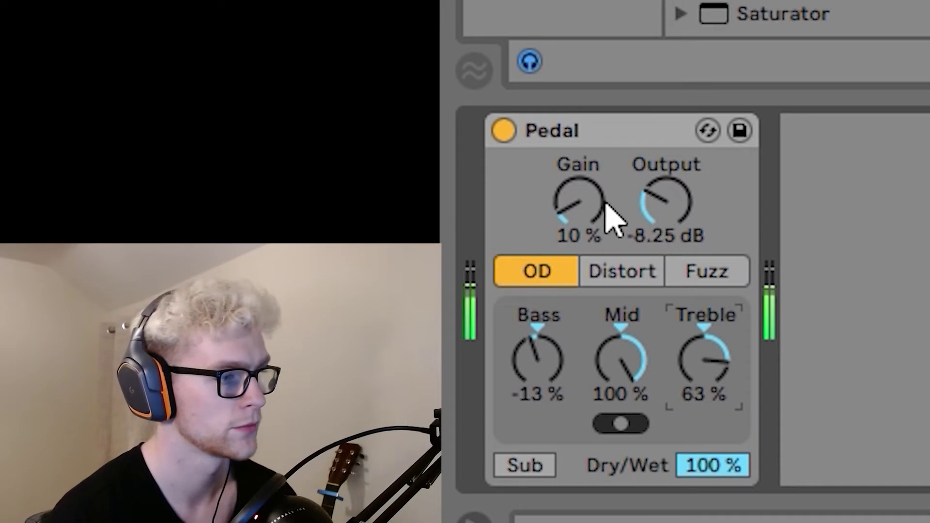
Raise the output level of the Pedal effect on the voice track.
{"action": "left_click_drag", "start_coordinate": [666, 201], "coordinate": [666, 179]}
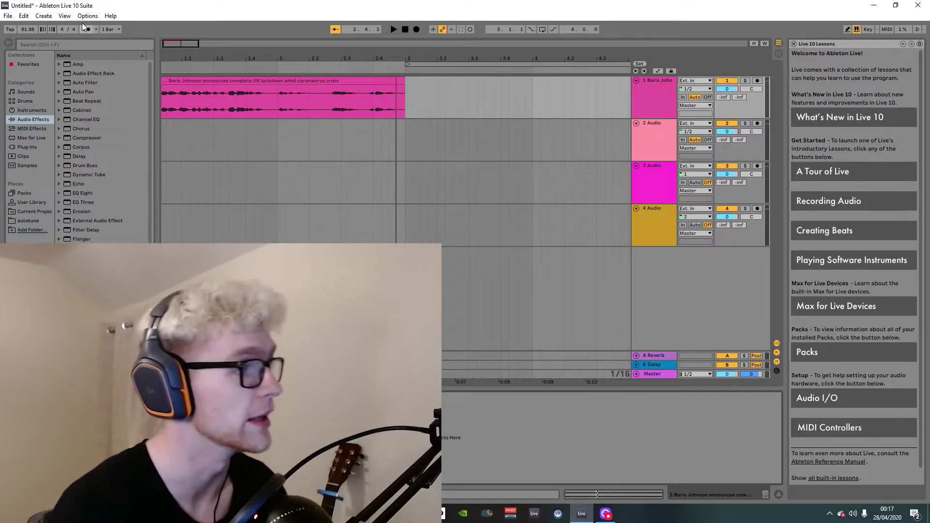
Find Reverb in the audio effects with the search "rever", load it after Pedal on the voice track and adjust its early reflections Spin.
{"action": "left_click", "coordinate": [67, 43]}
{"action": "type", "text": "rever"}
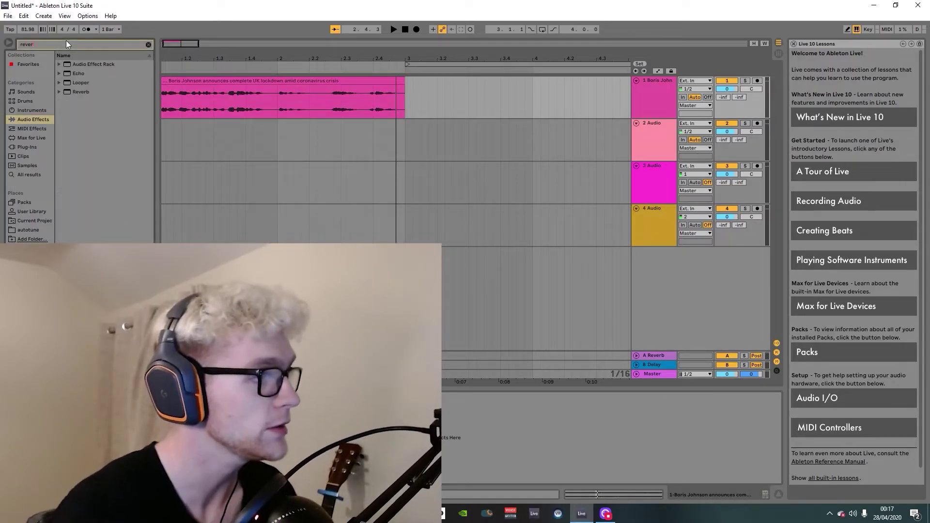
{"action": "key", "text": "Down"}
{"action": "key", "text": "Down"}
{"action": "key", "text": "Down"}
{"action": "key", "text": "Down"}
{"action": "key", "text": "space"}
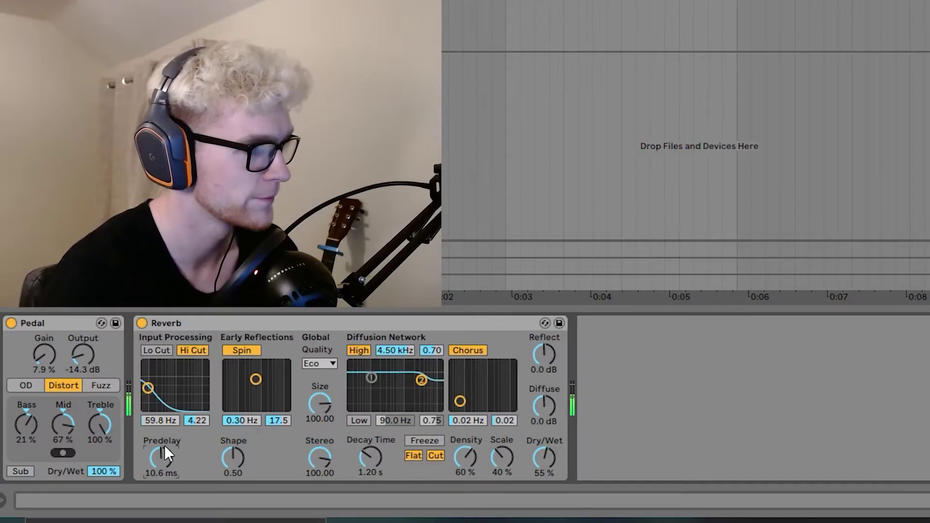
{"action": "left_click_drag", "start_coordinate": [260, 380], "coordinate": [228, 365]}
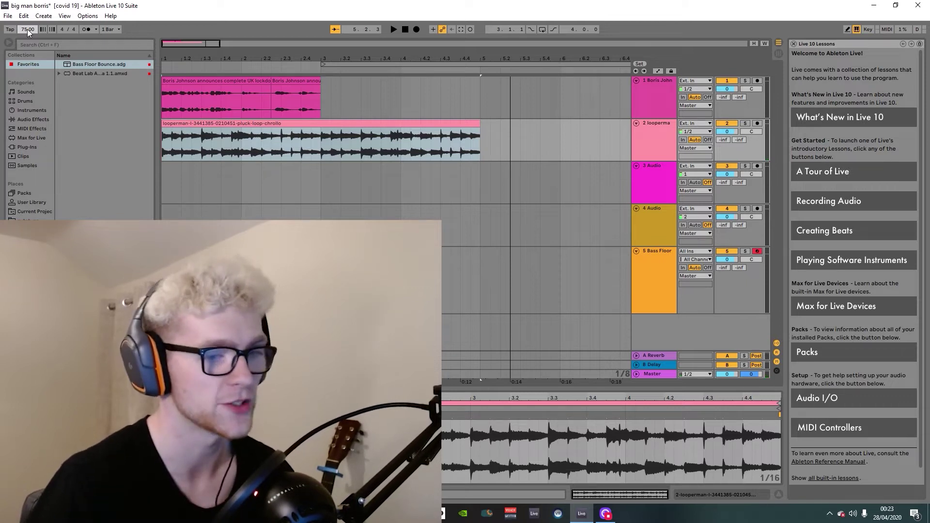
Play the voice clip and pluck loop, and play again from bar 3 with the Bass Floor track selected.
{"action": "key", "text": "space"}
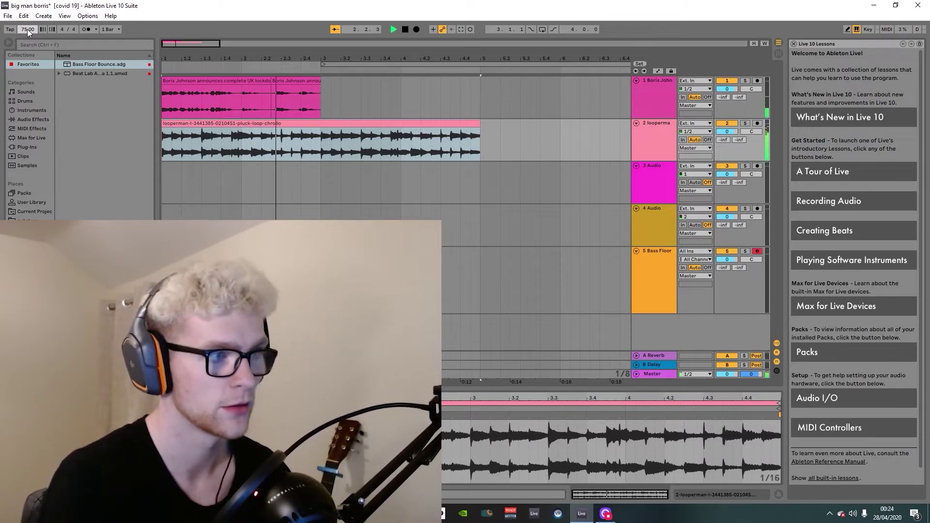
{"action": "key", "text": "space"}
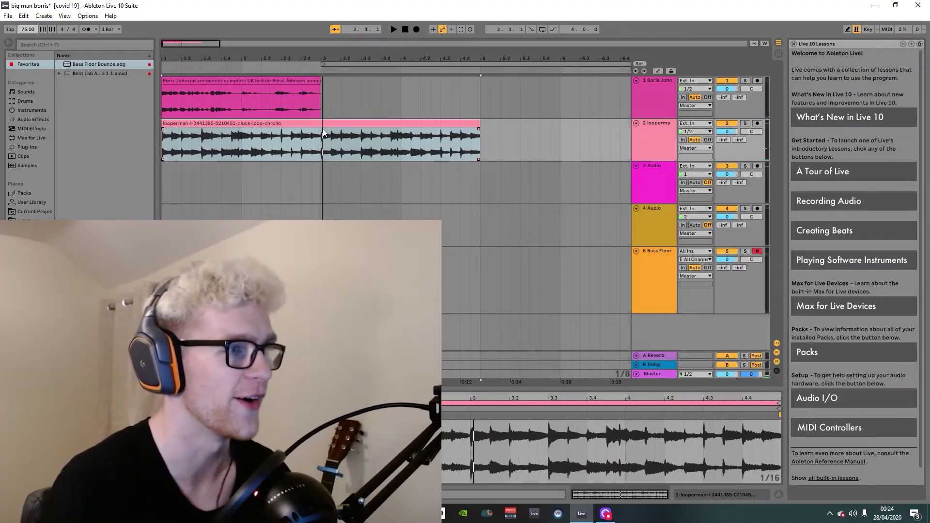
{"action": "left_click", "coordinate": [321, 136]}
{"action": "left_click", "coordinate": [645, 266]}
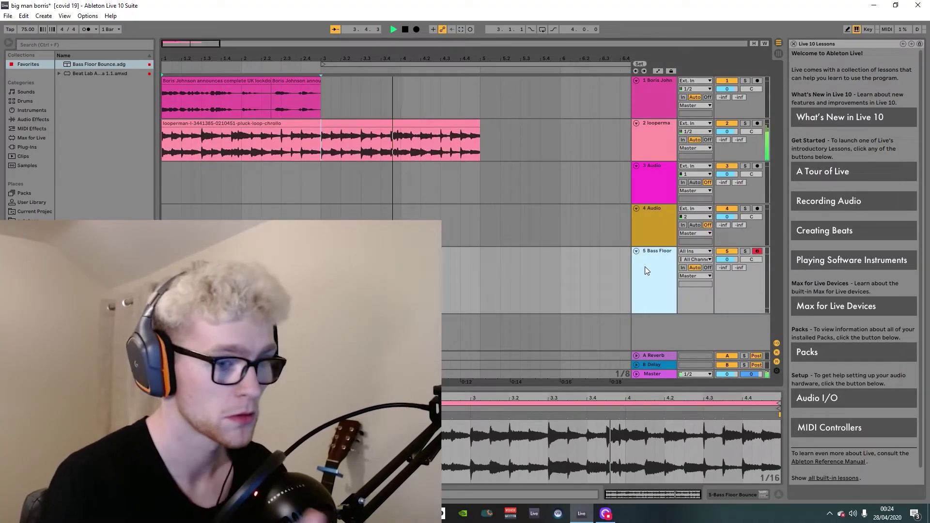
{"action": "key", "text": "space"}
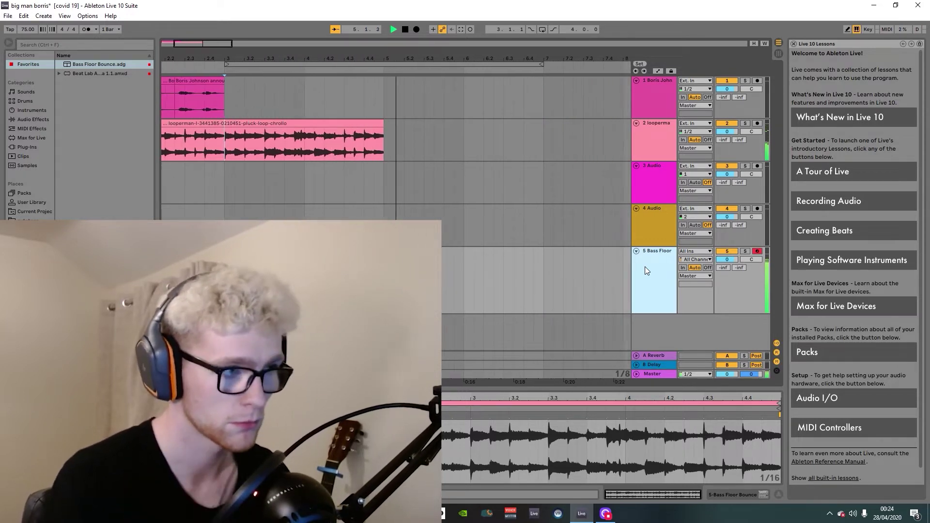
{"action": "key", "text": "space"}
{"action": "left_click", "coordinate": [250, 122]}
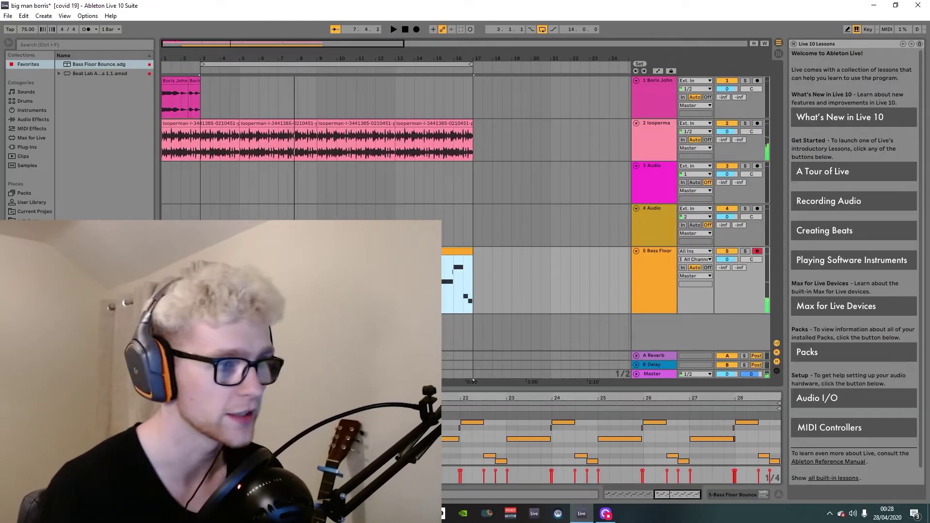
Play back the Bass Floor notes together with the looped pluck sample from the middle of the clip.
{"action": "left_click", "coordinate": [725, 429]}
{"action": "key", "text": "space"}
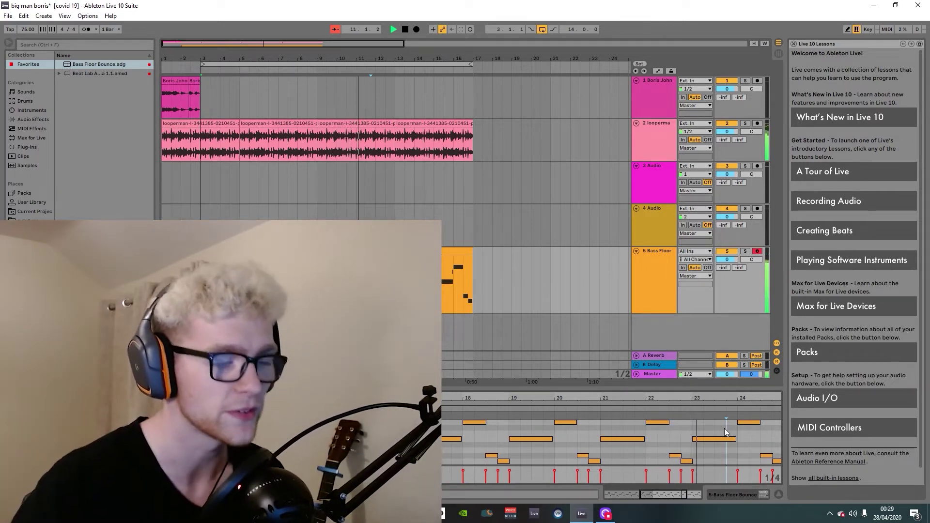
{"action": "key", "text": "space"}
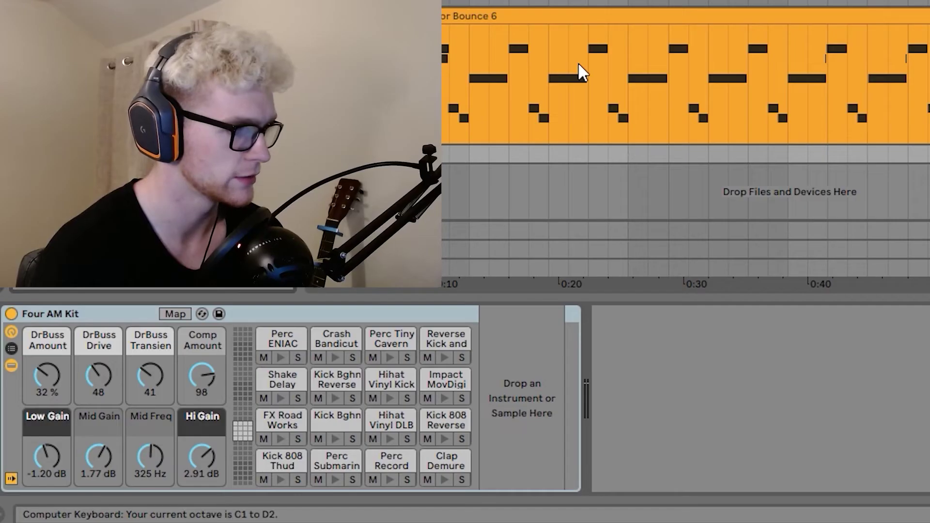
Audition the Four AM Kit's drum sounds, including Kick 808 Reverse, Kick Bghn Reverse and Impact MovDigi.
{"action": "key", "text": "d"}
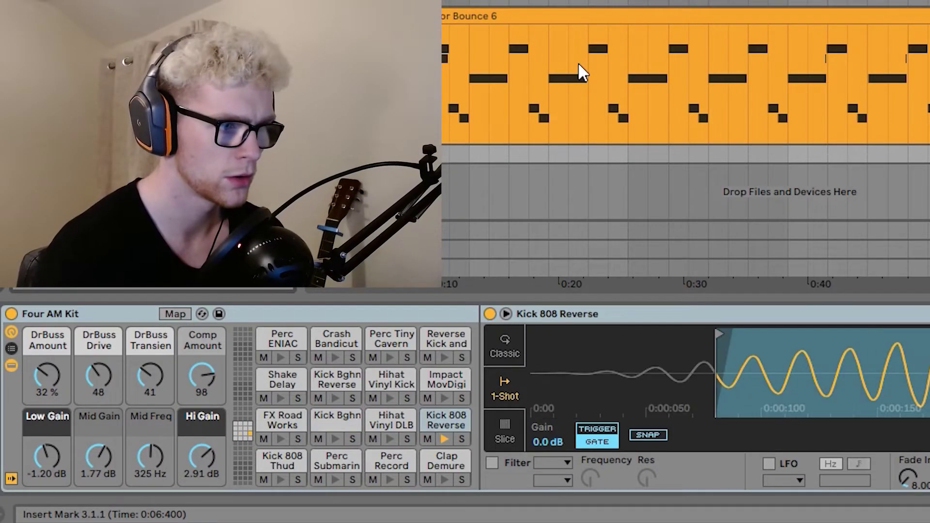
{"action": "key", "text": "h"}
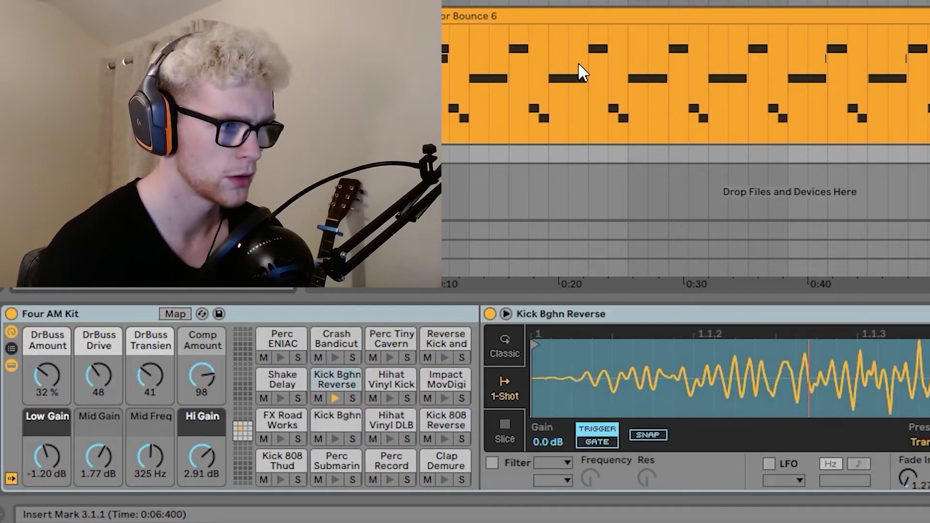
{"action": "key", "text": "j"}
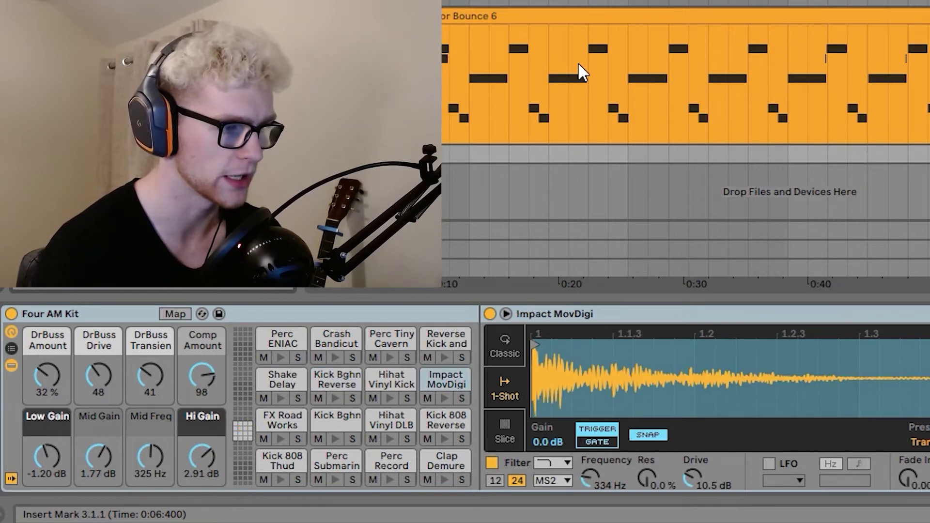
{"action": "key", "text": "k"}
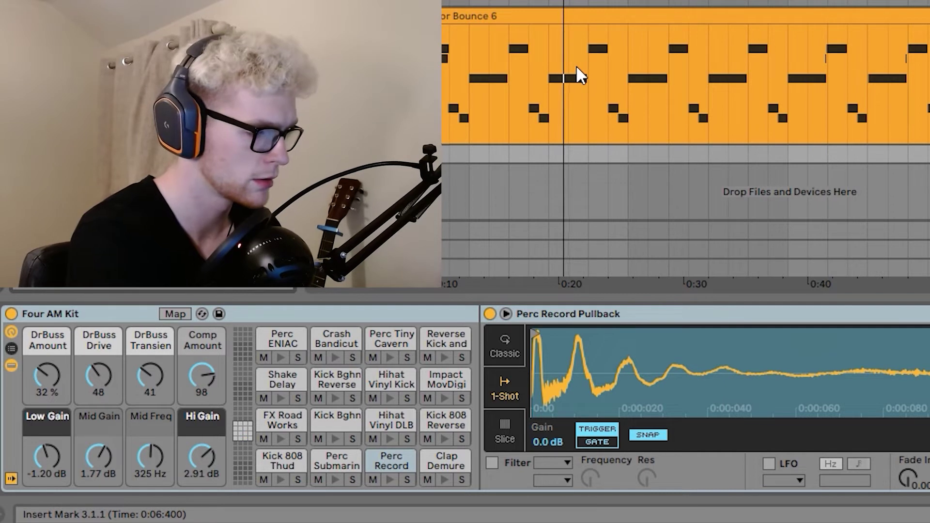
{"action": "scroll", "coordinate": [577, 65], "scroll_direction": "down", "scroll_amount": 3}
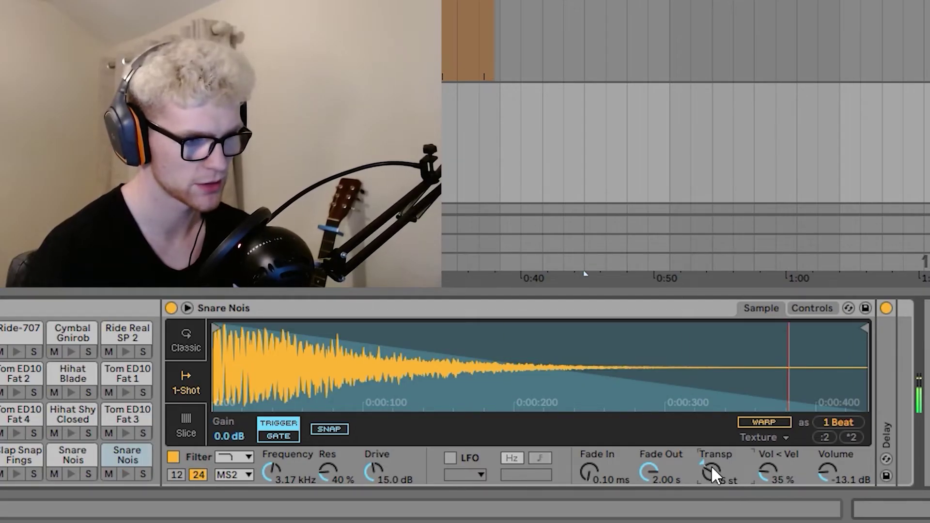
Raise the transposition and the volume of the drum kit's Snare Nois sample.
{"action": "left_click_drag", "start_coordinate": [712, 469], "coordinate": [712, 465]}
{"action": "left_click_drag", "start_coordinate": [821, 470], "coordinate": [822, 456]}
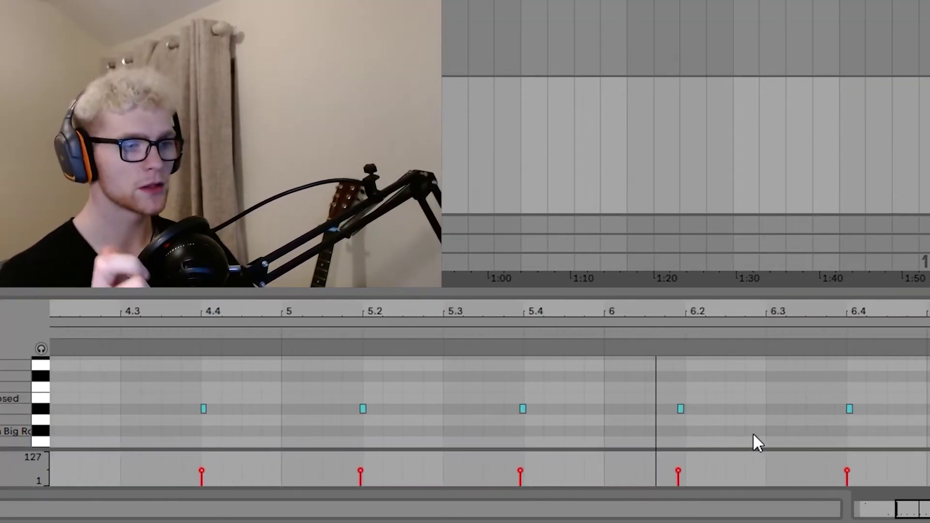
Nudge one of the repeating snare notes slightly later in the drum clip.
{"action": "left_click_drag", "start_coordinate": [585, 409], "coordinate": [590, 410]}
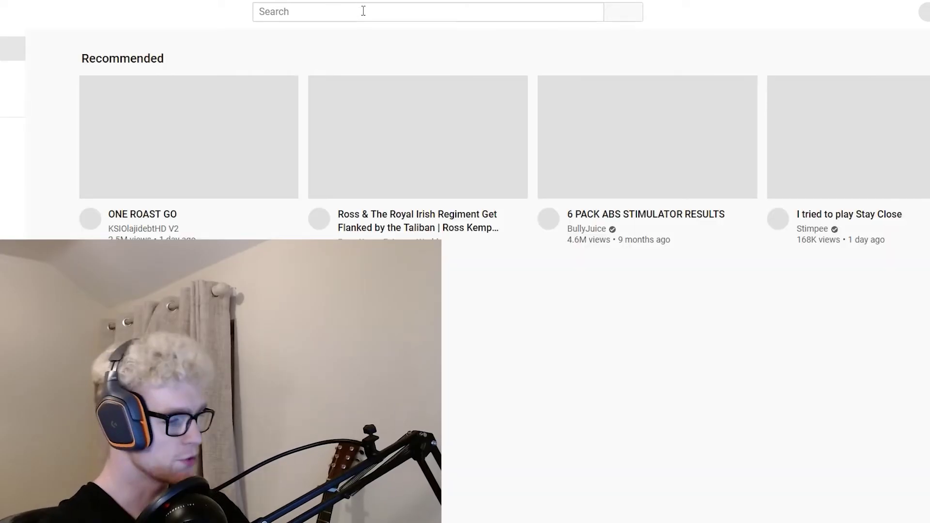
Switch to YouTube, try the search query "news", clear it and start a new query with "s".
{"action": "left_click", "coordinate": [363, 11]}
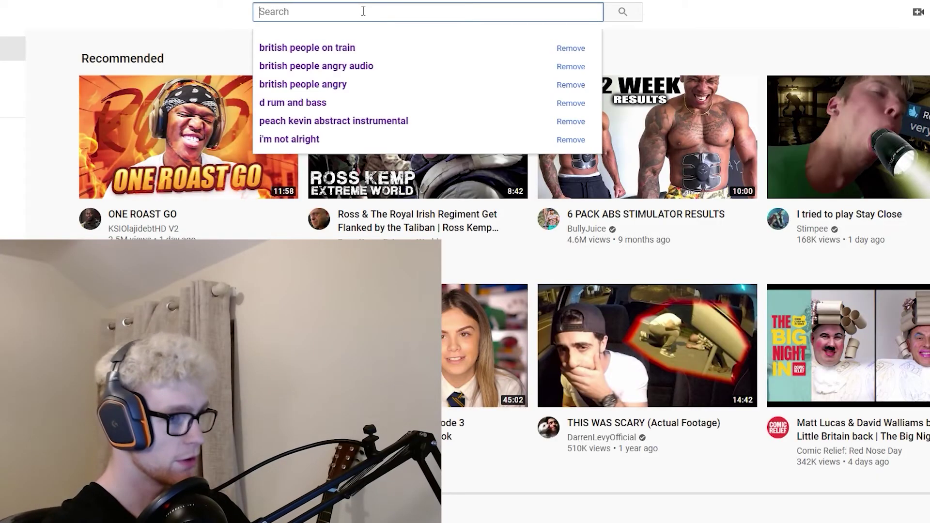
{"action": "type", "text": "news"}
{"action": "key", "text": "BackSpace"}
{"action": "key", "text": "BackSpace"}
{"action": "key", "text": "BackSpace"}
{"action": "key", "text": "BackSpace"}
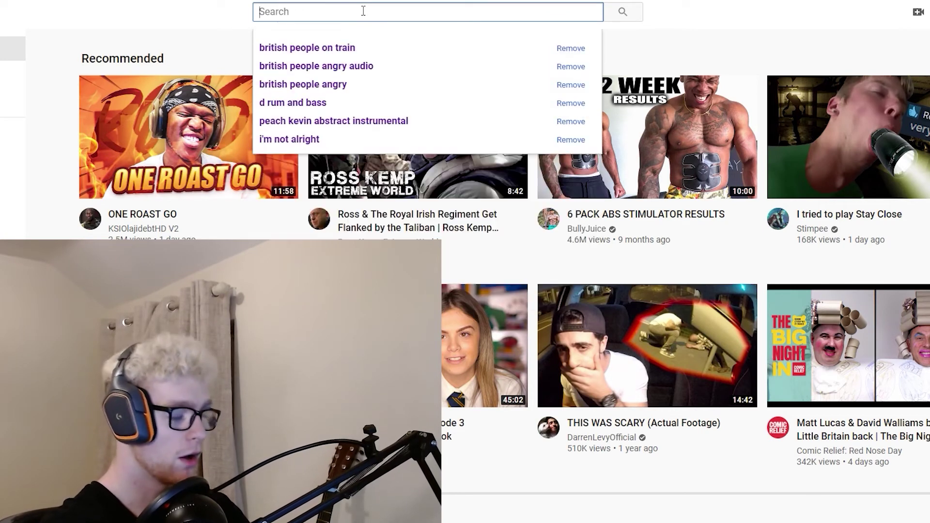
{"action": "type", "text": "s"}
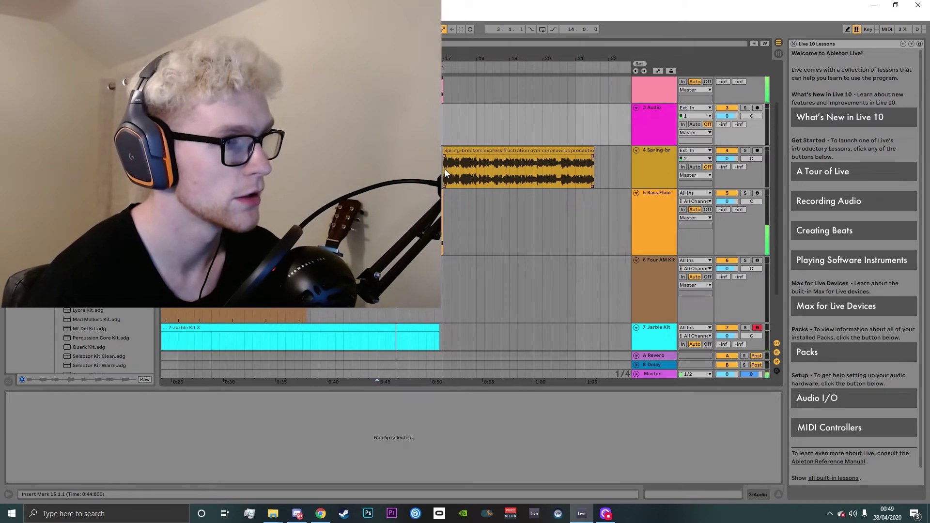
{"action": "left_click", "coordinate": [441, 170]}
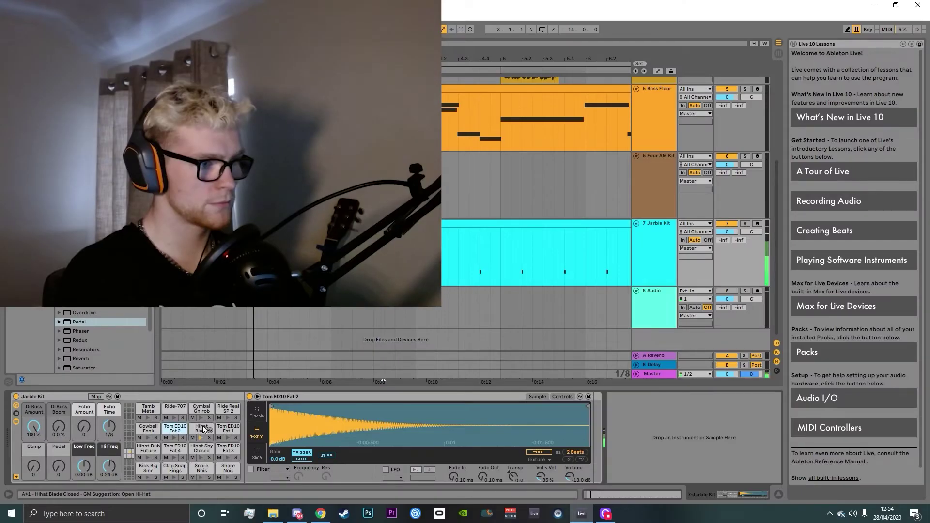
Show the sample settings of the Hihat Blade Closed pad in the Jarble Kit.
{"action": "left_click", "coordinate": [204, 429]}
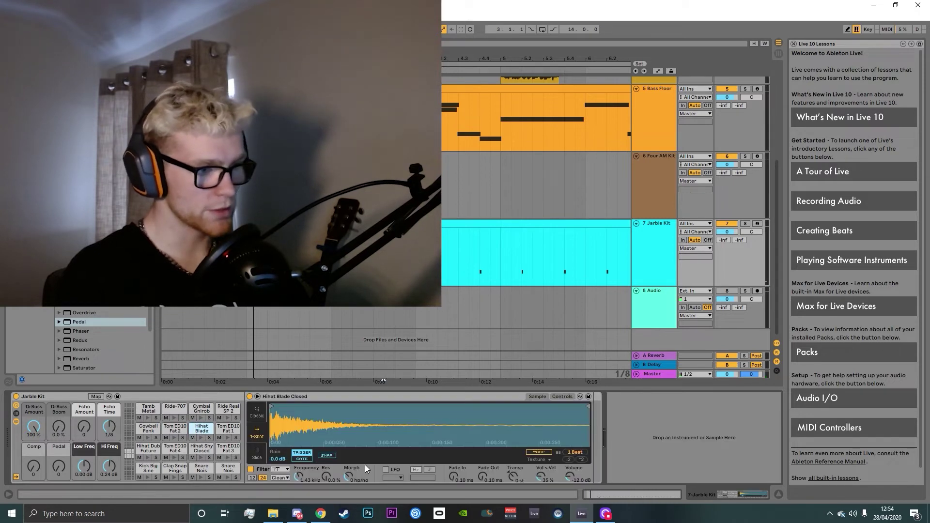
{"action": "left_click", "coordinate": [364, 470]}
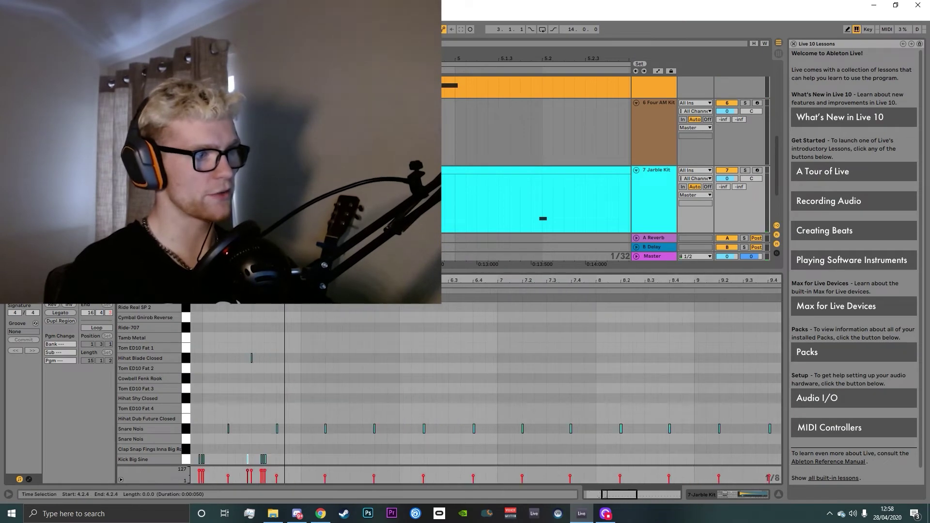
{"action": "left_click_drag", "start_coordinate": [247, 301], "coordinate": [531, 301]}
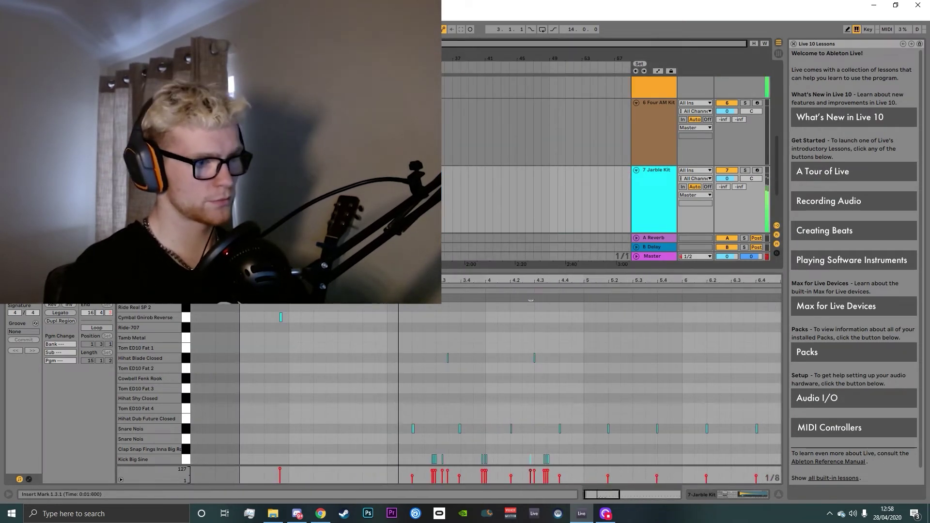
{"action": "left_click_drag", "start_coordinate": [531, 301], "coordinate": [408, 301]}
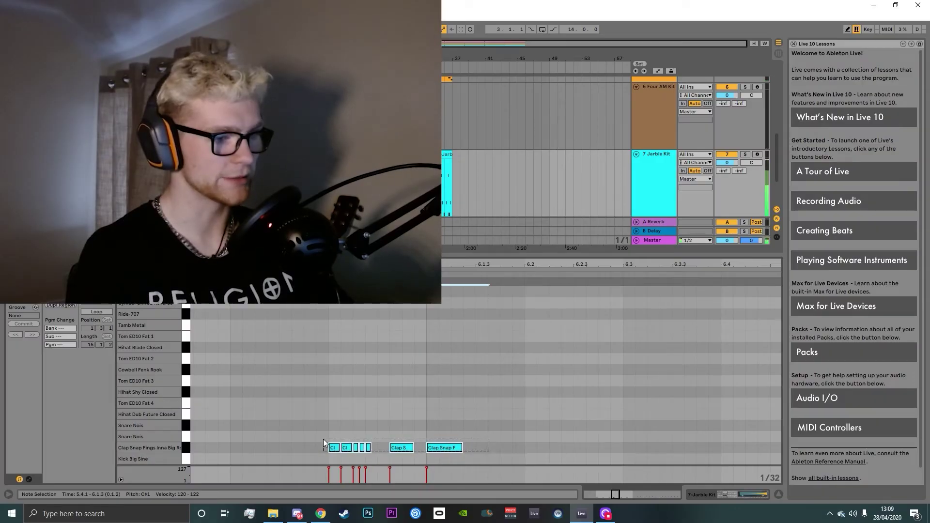
Replace the cluster of clap notes around bar 6 of the Jarble Kit clip with one short 1/32 clap at 6.1.1.
{"action": "left_click", "coordinate": [431, 449]}
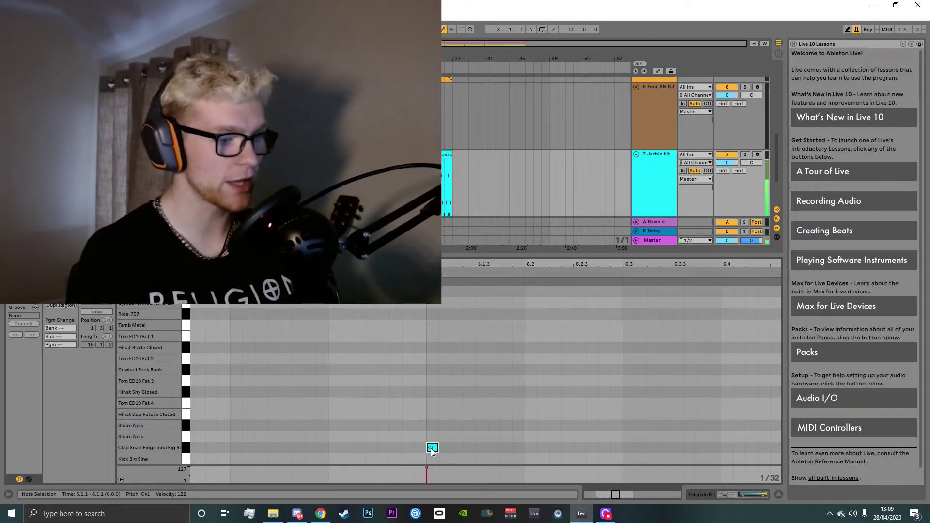
{"action": "scroll", "coordinate": [431, 450], "scroll_direction": "down", "scroll_amount": 2}
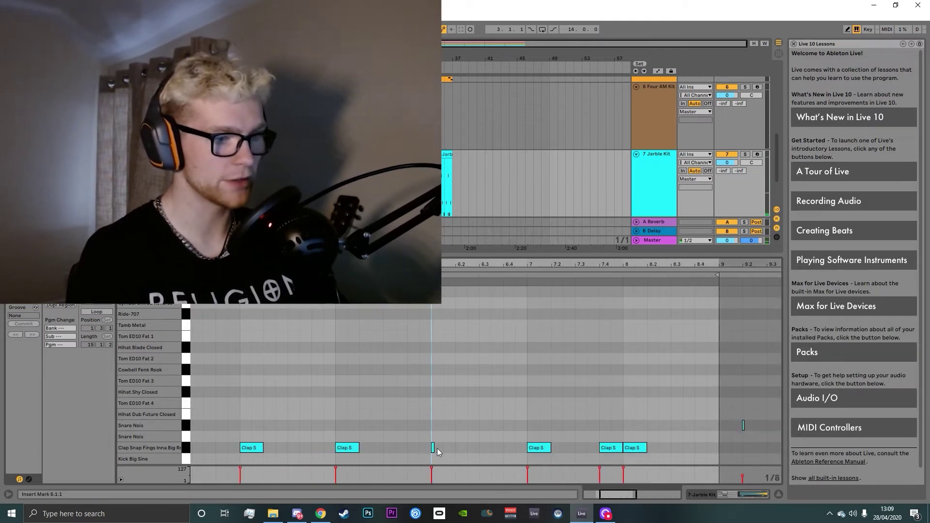